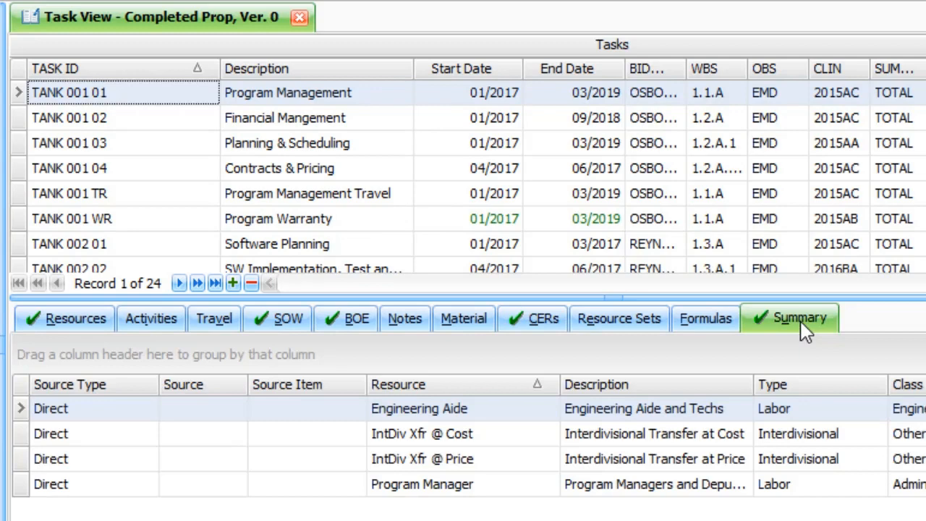
- Create a new folder named !Templates under the root Proposals node
{"action": "left_click", "coordinate": [89, 319]}
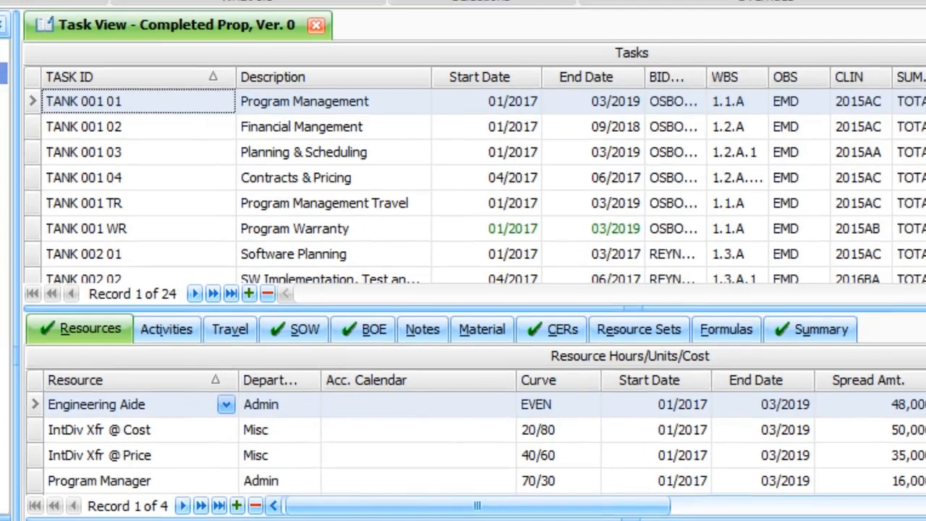
{"action": "right_click", "coordinate": [22, 215]}
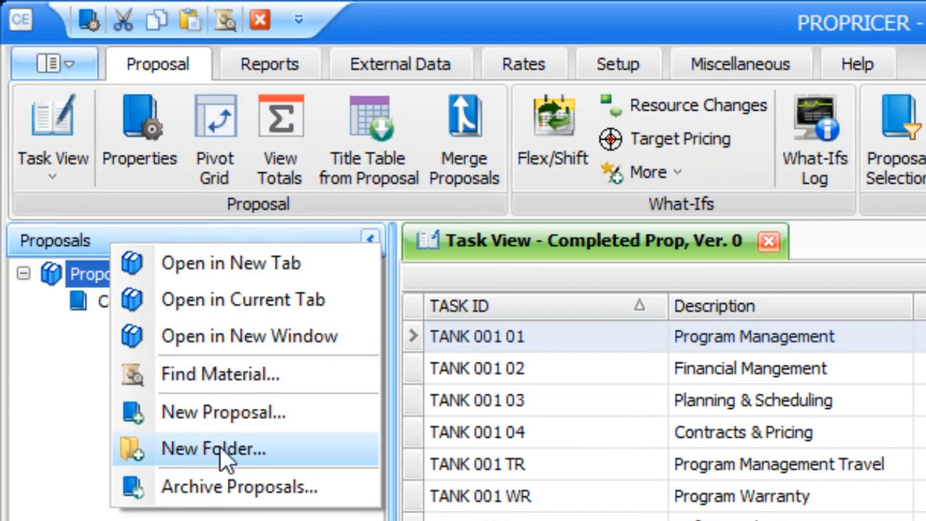
{"action": "left_click", "coordinate": [221, 449]}
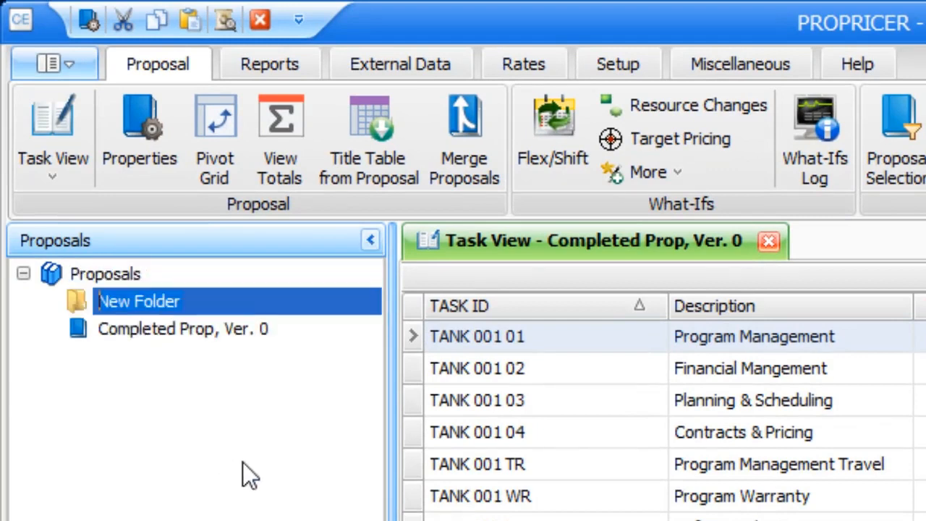
{"action": "type", "text": "Tempalte"}
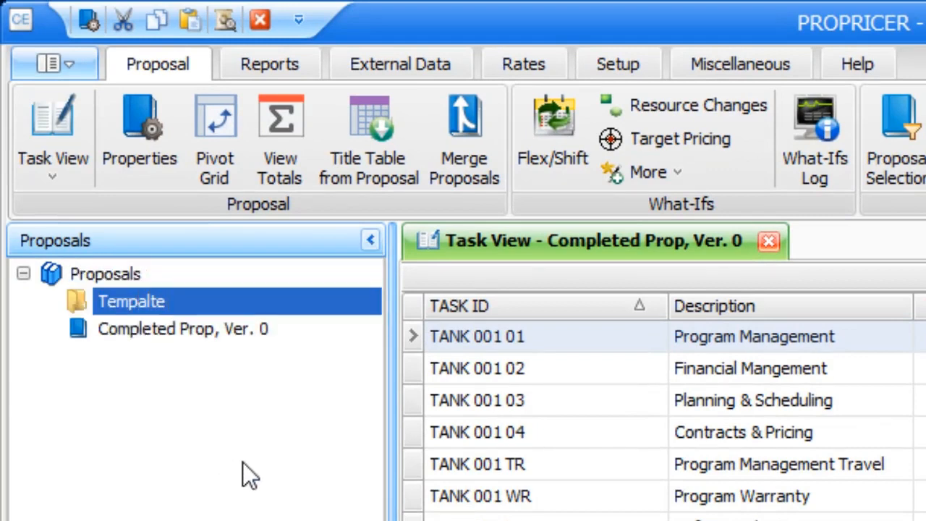
{"action": "key", "text": "BackSpace"}
{"action": "key", "text": "BackSpace"}
{"action": "key", "text": "BackSpace"}
{"action": "key", "text": "BackSpace"}
{"action": "key", "text": "BackSpace"}
{"action": "key", "text": "BackSpace"}
{"action": "key", "text": "BackSpace"}
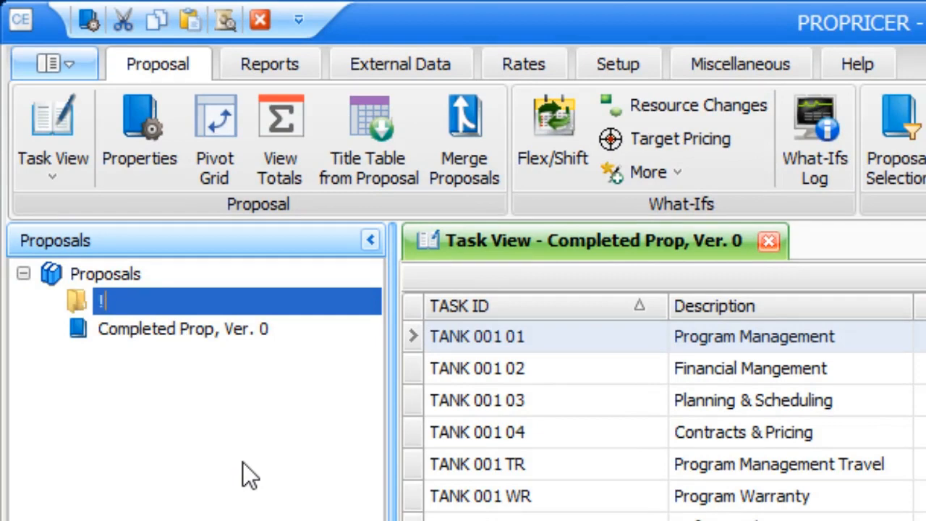
{"action": "type", "text": "!Template"}
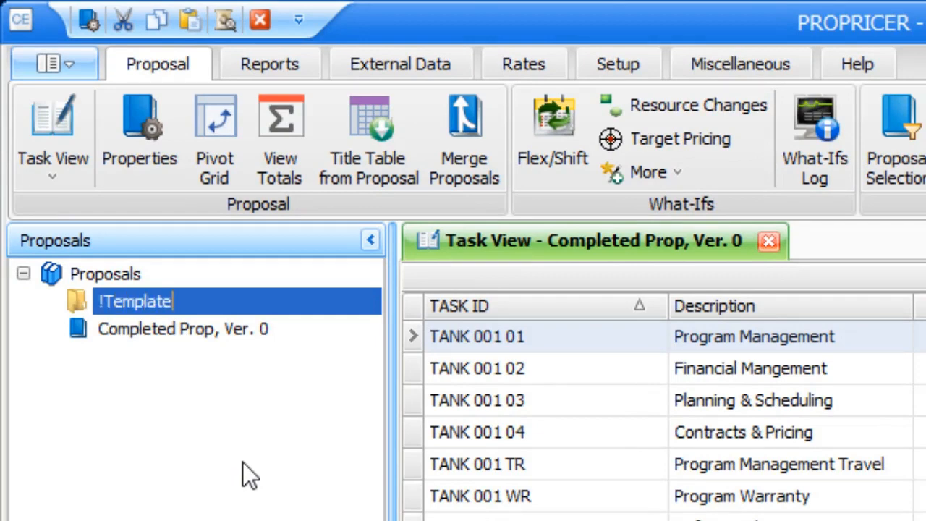
{"action": "type", "text": "s"}
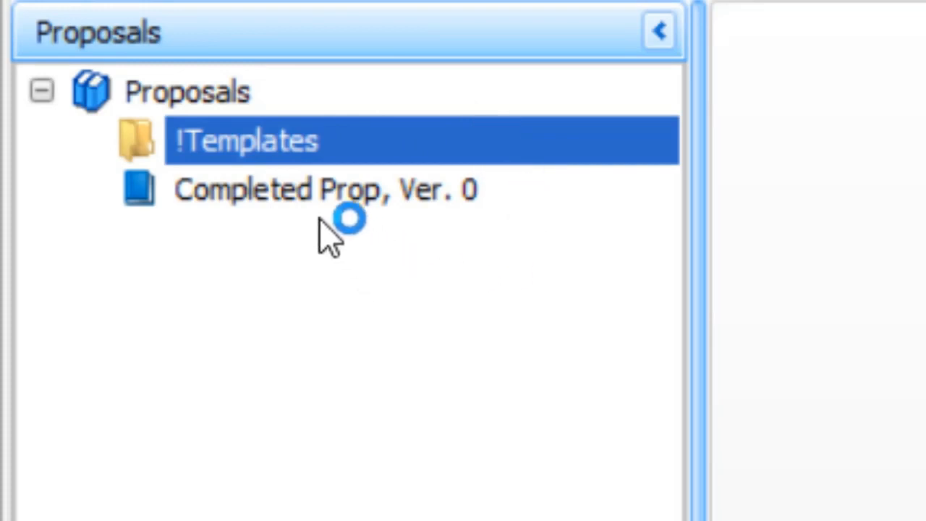
- Start a copy of the proposal Completed Prop, Ver. 0 and name it Something Snappy
{"action": "right_click", "coordinate": [258, 204]}
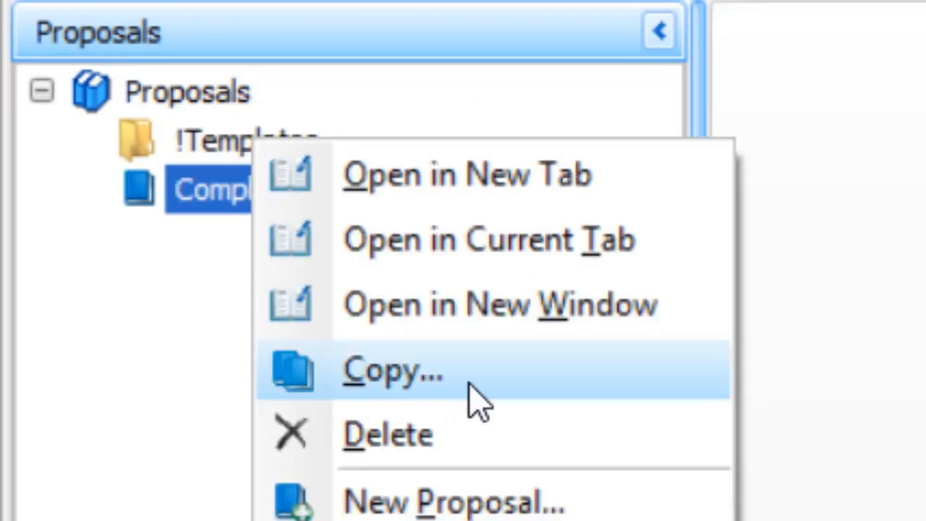
{"action": "left_click", "coordinate": [504, 400]}
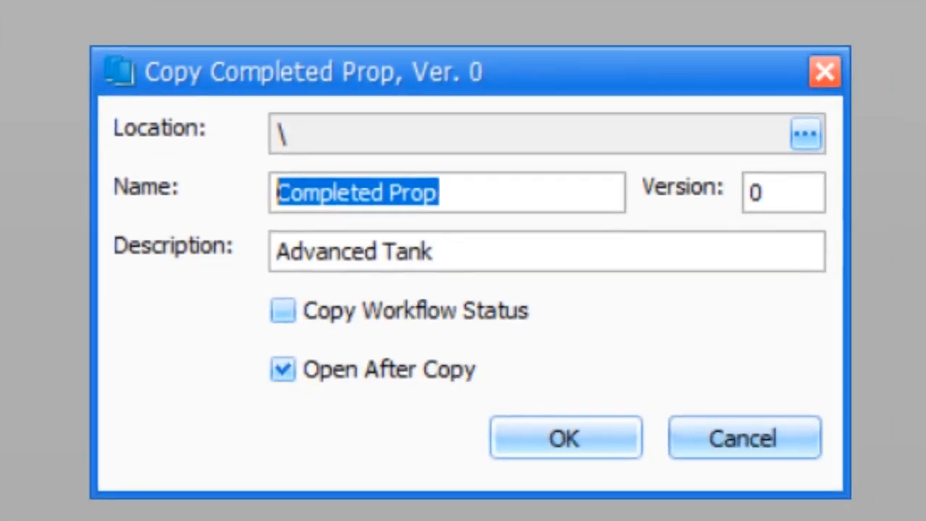
{"action": "left_click", "coordinate": [489, 196]}
{"action": "key", "text": "BackSpace"}
{"action": "key", "text": "BackSpace"}
{"action": "key", "text": "BackSpace"}
{"action": "key", "text": "BackSpace"}
{"action": "key", "text": "BackSpace"}
{"action": "key", "text": "BackSpace"}
{"action": "key", "text": "BackSpace"}
{"action": "key", "text": "BackSpace"}
{"action": "key", "text": "BackSpace"}
{"action": "key", "text": "BackSpace"}
{"action": "key", "text": "BackSpace"}
{"action": "key", "text": "BackSpace"}
{"action": "key", "text": "BackSpace"}
{"action": "key", "text": "BackSpace"}
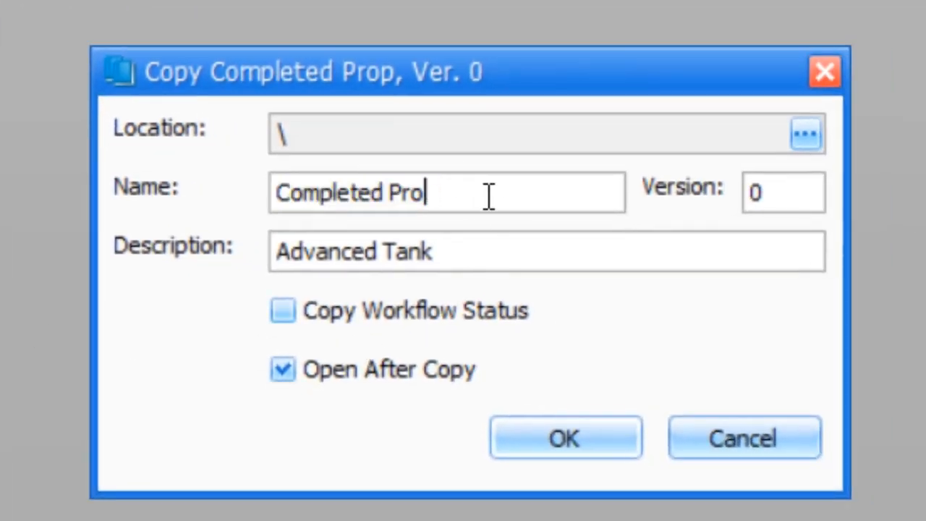
{"action": "type", "text": "S"}
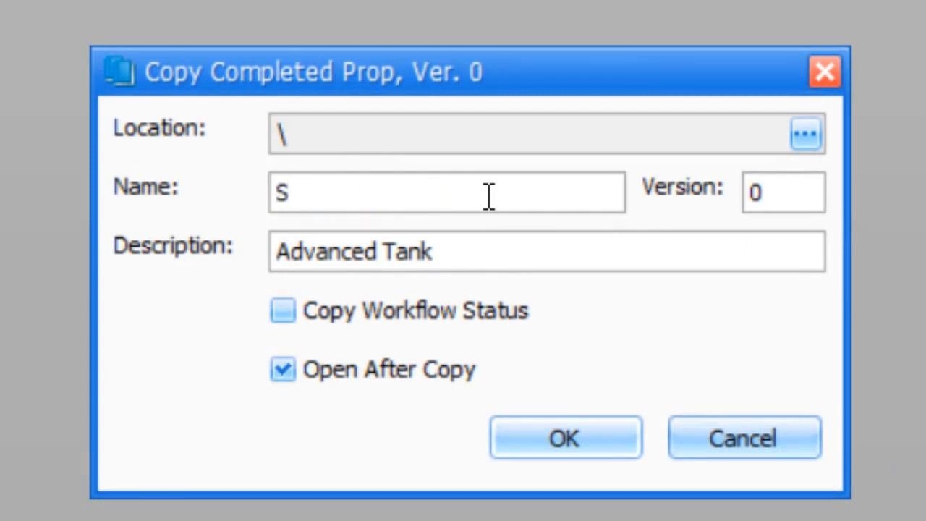
{"action": "type", "text": "omething "}
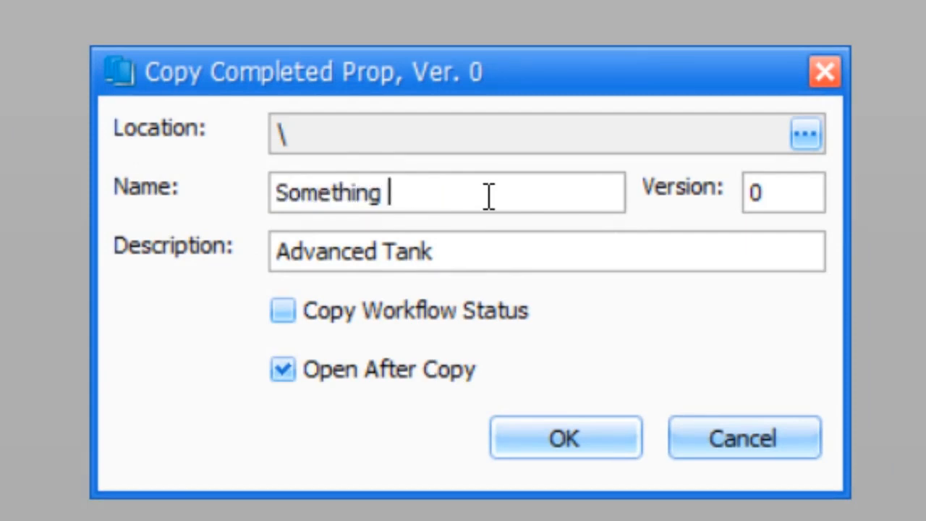
{"action": "type", "text": "Snappy"}
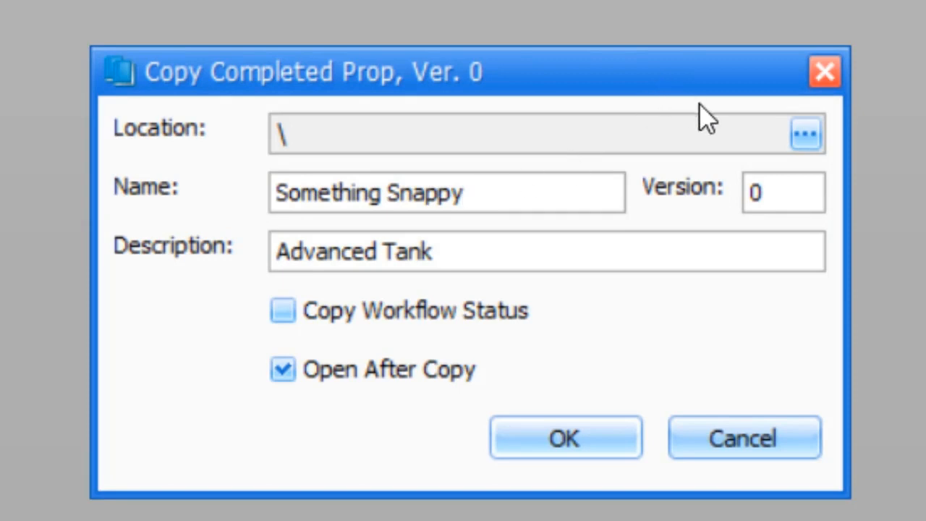
- Set the copy's location to the !Templates folder and create the copied proposal
{"action": "left_click", "coordinate": [804, 135]}
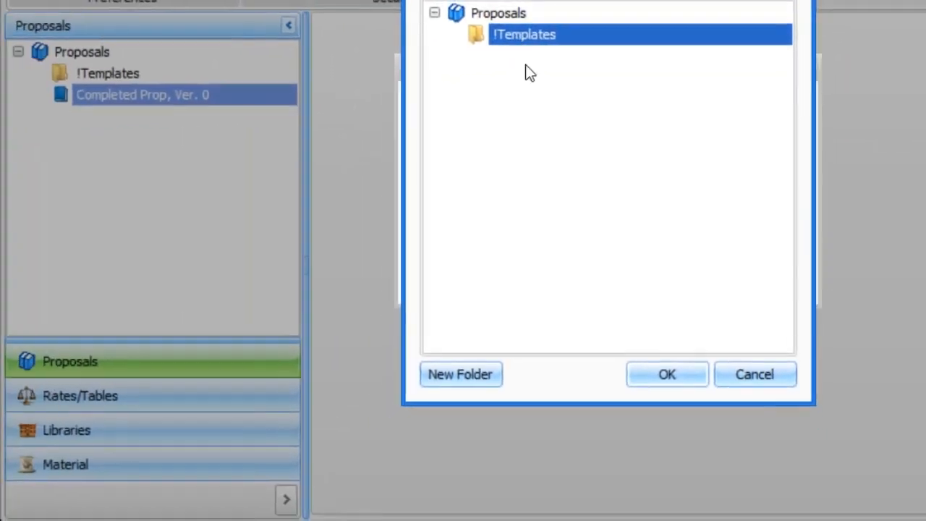
{"action": "left_click", "coordinate": [667, 375]}
{"action": "left_click", "coordinate": [677, 272]}
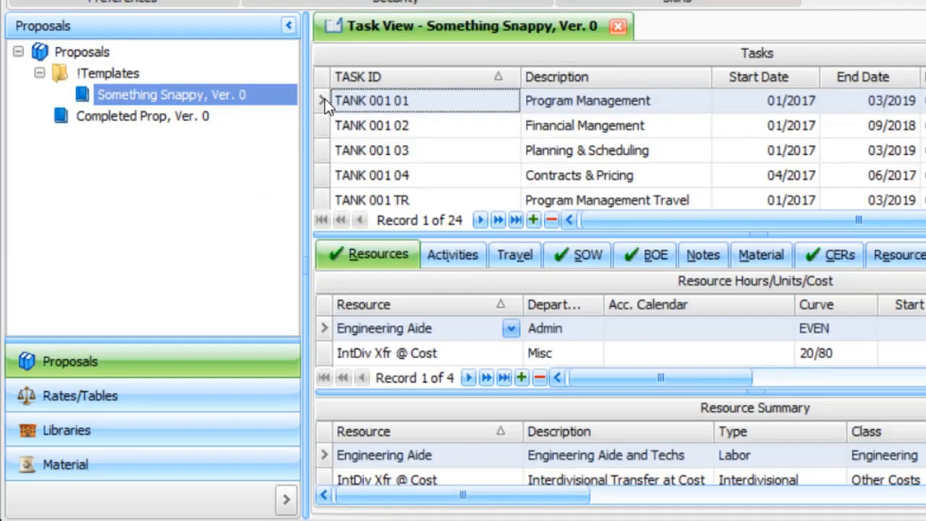
- Delete tasks TANK 001 01 through TANK 001 04 from the Something Snappy proposal
{"action": "left_click_drag", "start_coordinate": [323, 126], "coordinate": [325, 185]}
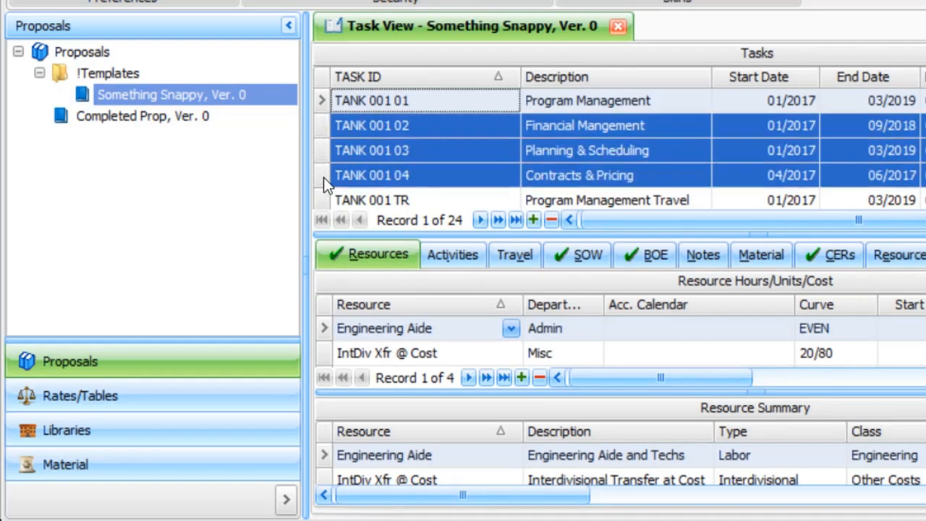
{"action": "key", "text": "Delete"}
{"action": "left_click", "coordinate": [568, 218]}
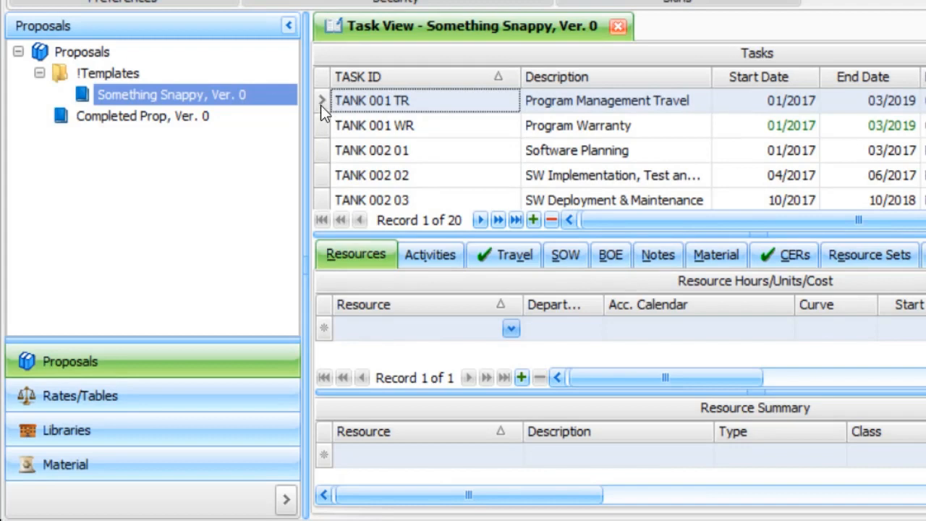
- Delete the tasks TANK 001 TR and TANK 002 01 together
{"action": "left_click", "coordinate": [322, 142], "text": "ctrl"}
{"action": "key", "text": "Delete"}
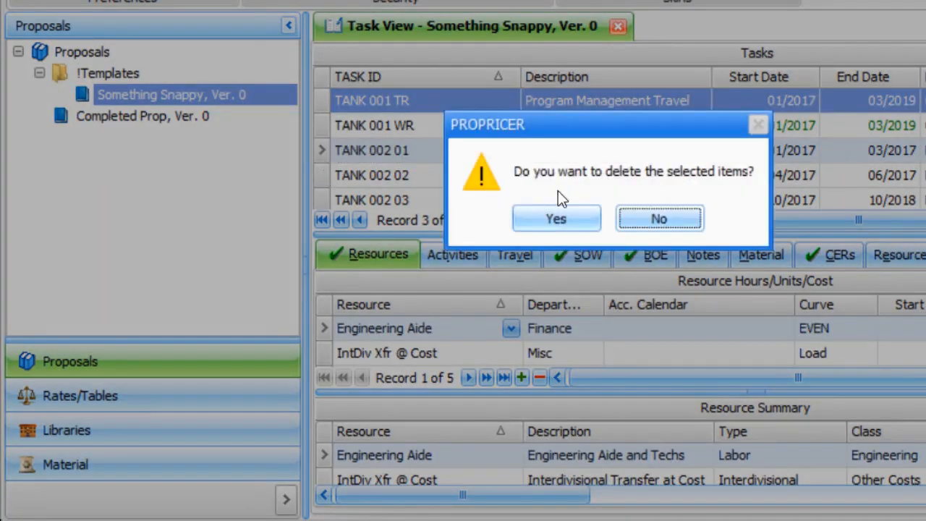
{"action": "left_click", "coordinate": [555, 217]}
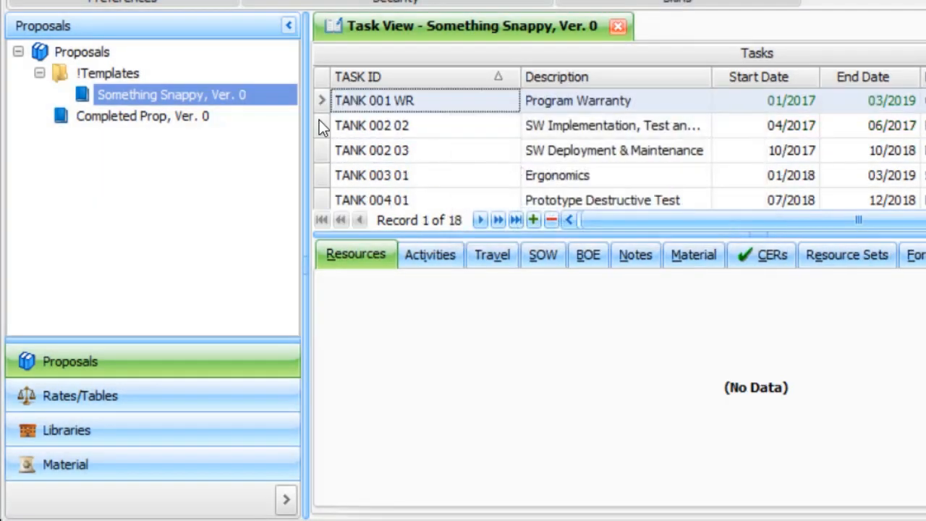
- Delete all tasks from TANK 002 02 through TANK 008 03, keeping only the Program Warranty task
{"action": "left_click_drag", "start_coordinate": [320, 119], "coordinate": [322, 226]}
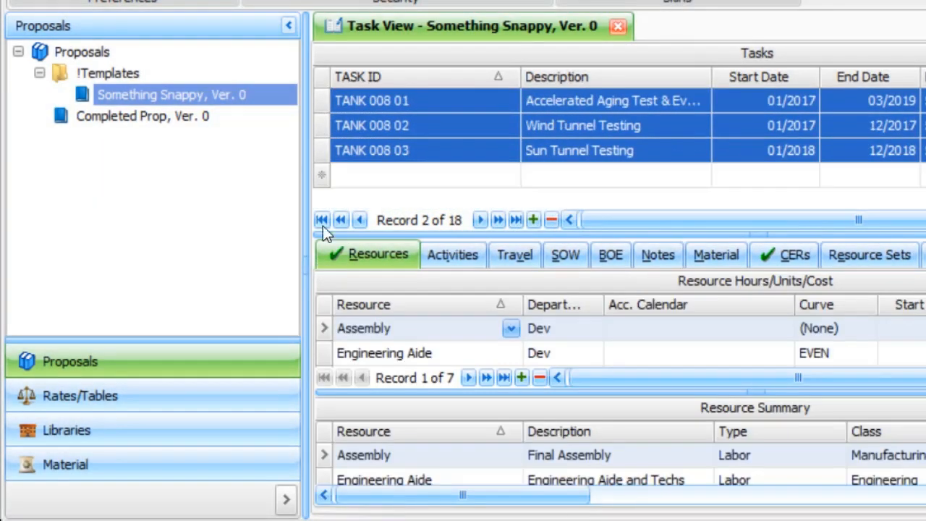
{"action": "right_click", "coordinate": [323, 155]}
{"action": "left_click", "coordinate": [408, 202]}
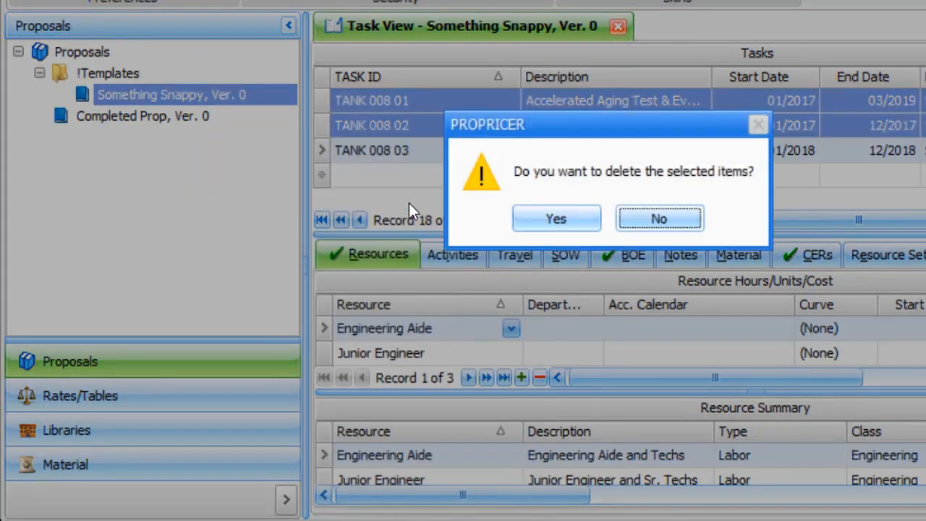
{"action": "left_click", "coordinate": [544, 224]}
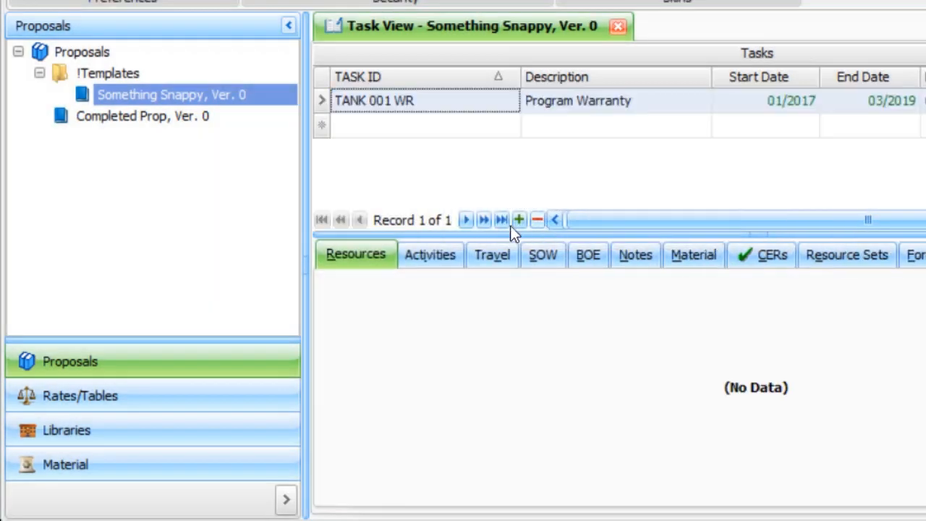
- Open the properties of the Something Snappy proposal and clear its proposal number, description and customer RFQ
{"action": "right_click", "coordinate": [139, 94]}
{"action": "left_click", "coordinate": [214, 255]}
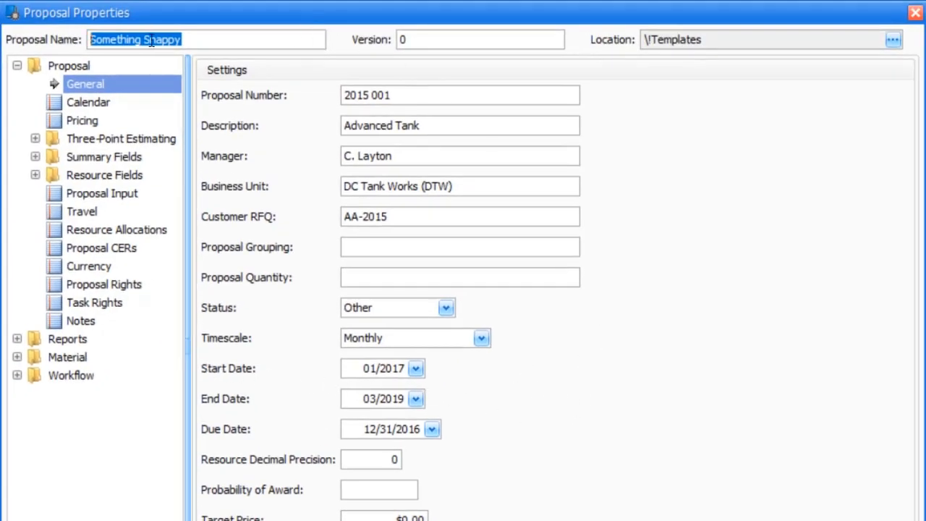
{"action": "left_click_drag", "start_coordinate": [400, 96], "coordinate": [335, 124]}
{"action": "key", "text": "BackSpace"}
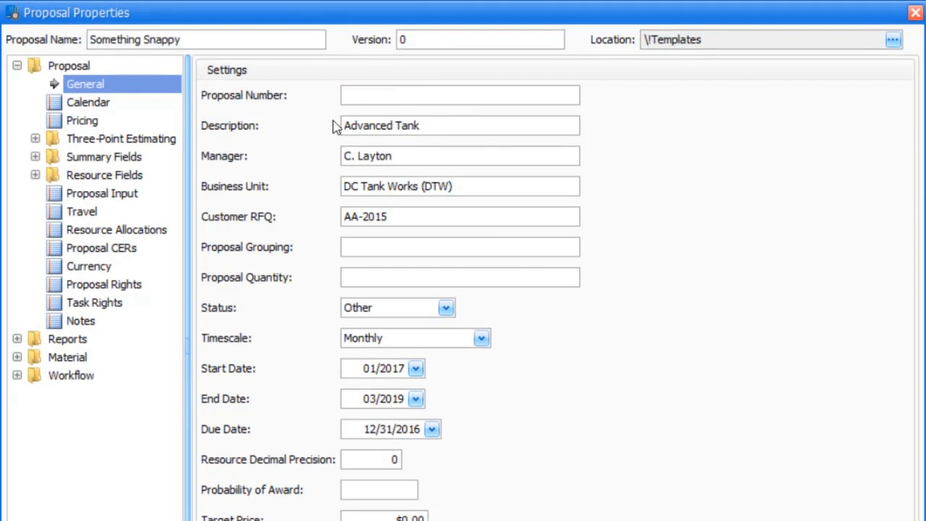
{"action": "left_click_drag", "start_coordinate": [428, 125], "coordinate": [317, 126]}
{"action": "key", "text": "BackSpace"}
{"action": "double_click", "coordinate": [400, 215]}
{"action": "key", "text": "BackSpace"}
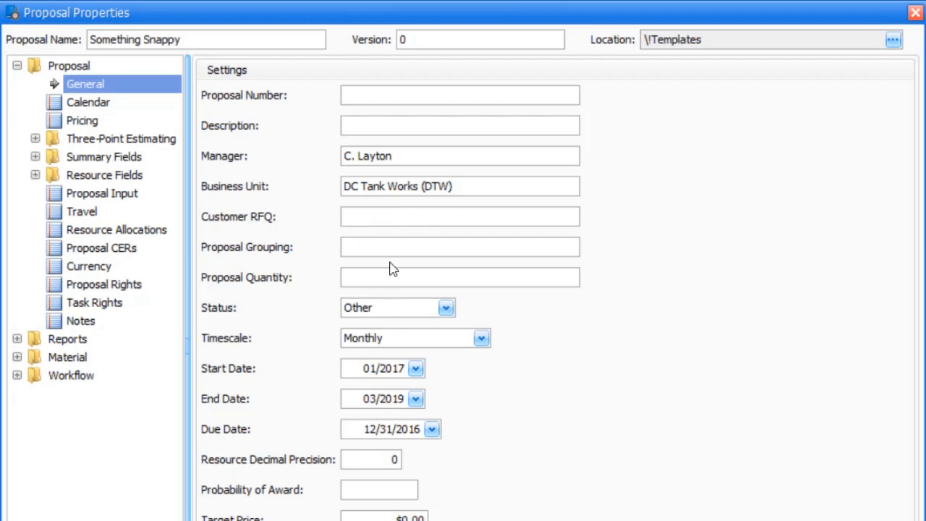
- Set the proposal's due date to 01/01/2019
{"action": "left_click", "coordinate": [365, 429]}
{"action": "left_click", "coordinate": [431, 429]}
{"action": "left_click", "coordinate": [426, 511]}
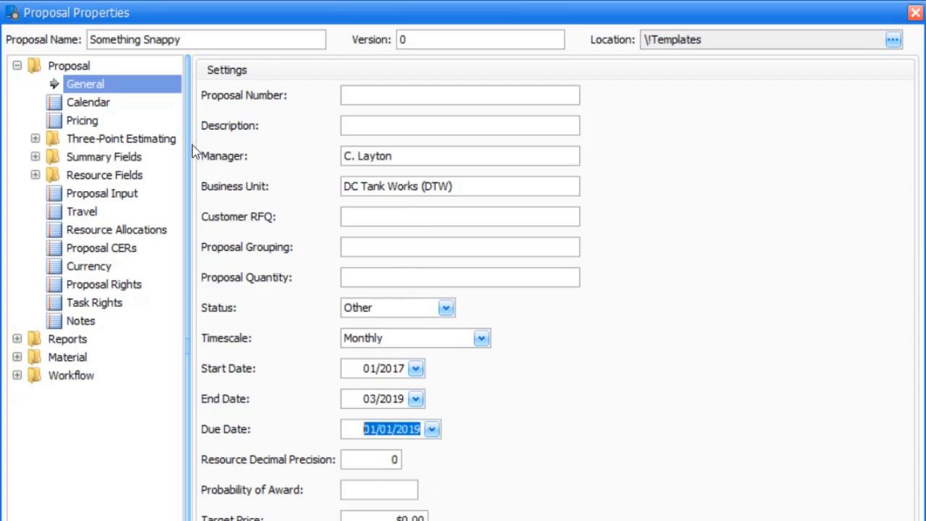
- In the pricing properties, set the contract type to (none) and enable the What-Ifs log, including copying it with the proposal
{"action": "left_click", "coordinate": [89, 122]}
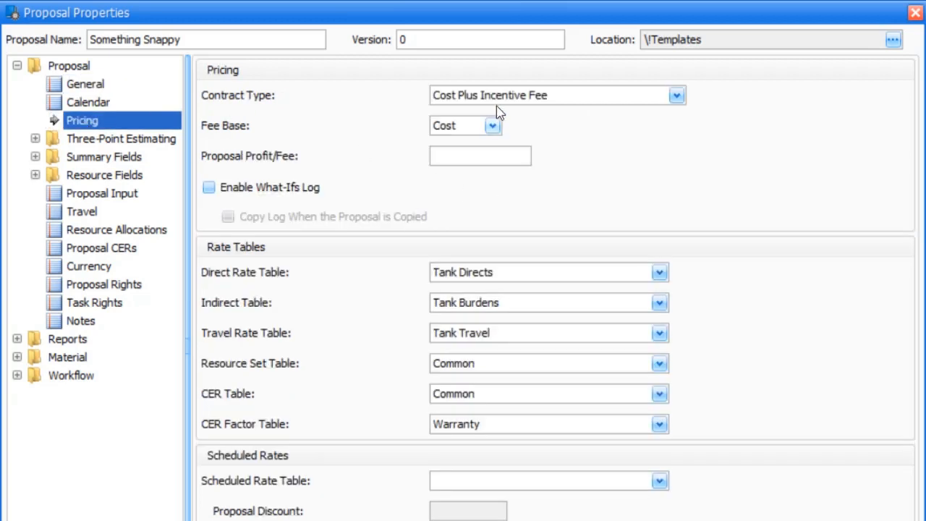
{"action": "left_click", "coordinate": [677, 97]}
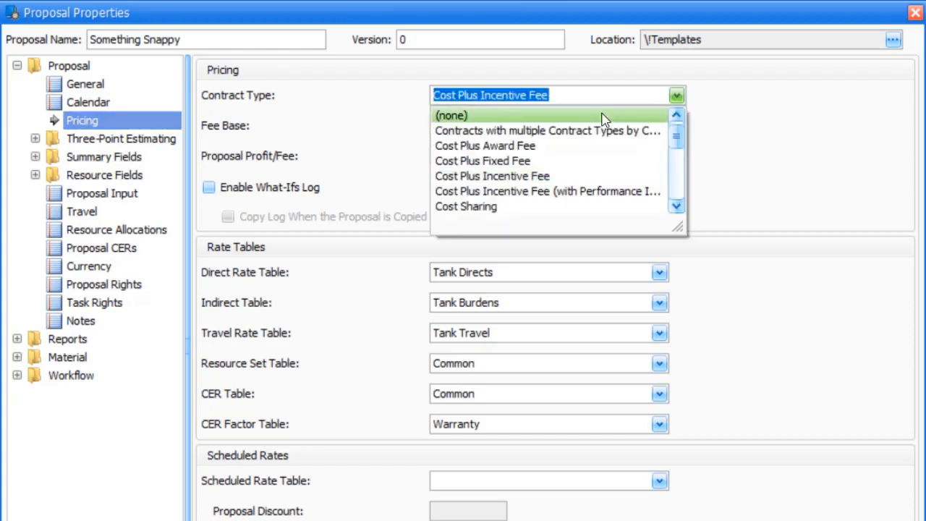
{"action": "left_click", "coordinate": [509, 114]}
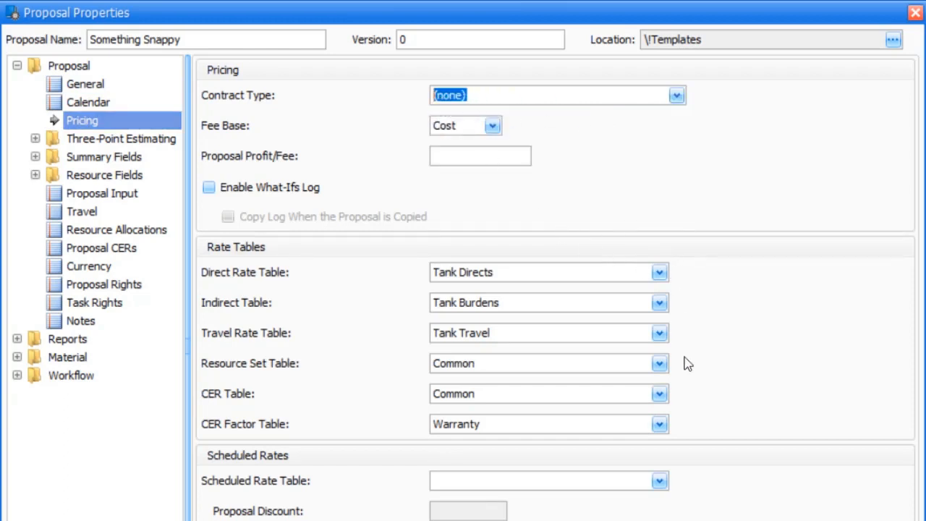
{"action": "left_click", "coordinate": [209, 188]}
{"action": "left_click", "coordinate": [229, 218]}
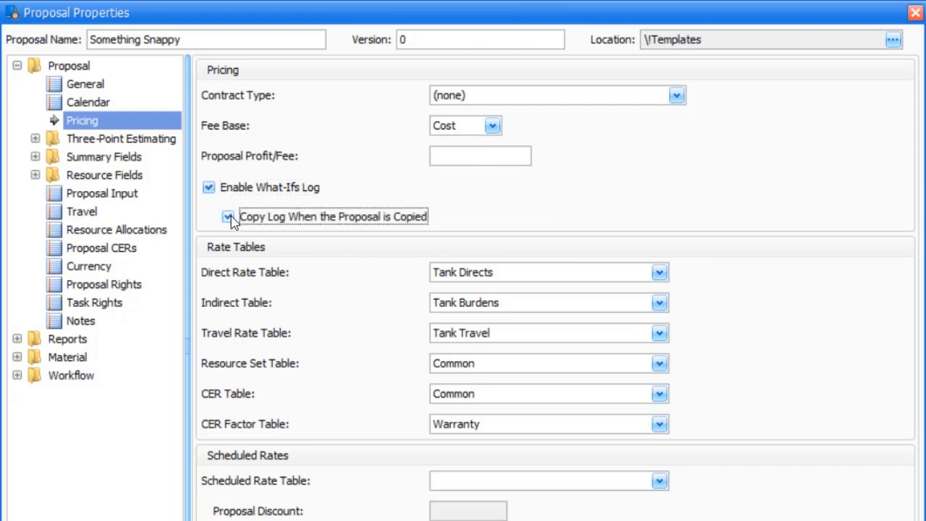
- Review the proposal's CERs, task rights and travel settings
{"action": "left_click", "coordinate": [94, 248]}
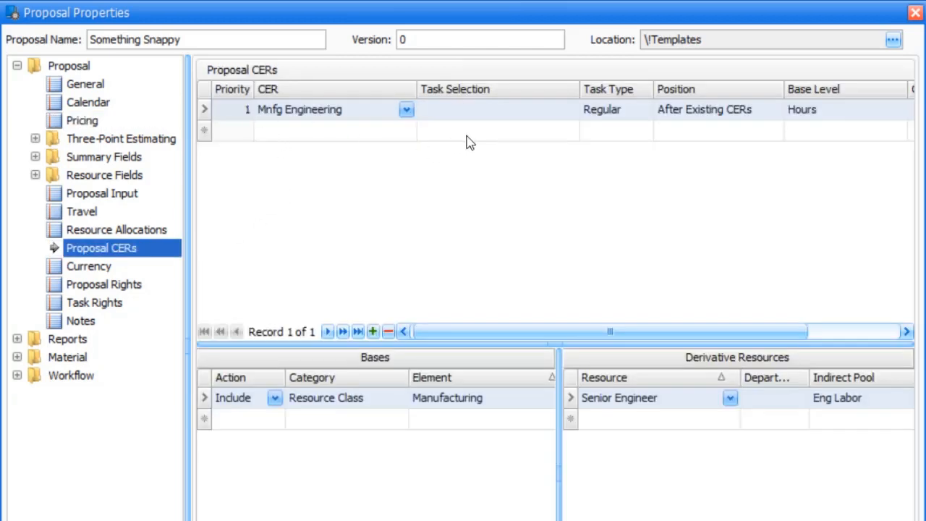
{"action": "left_click", "coordinate": [78, 305]}
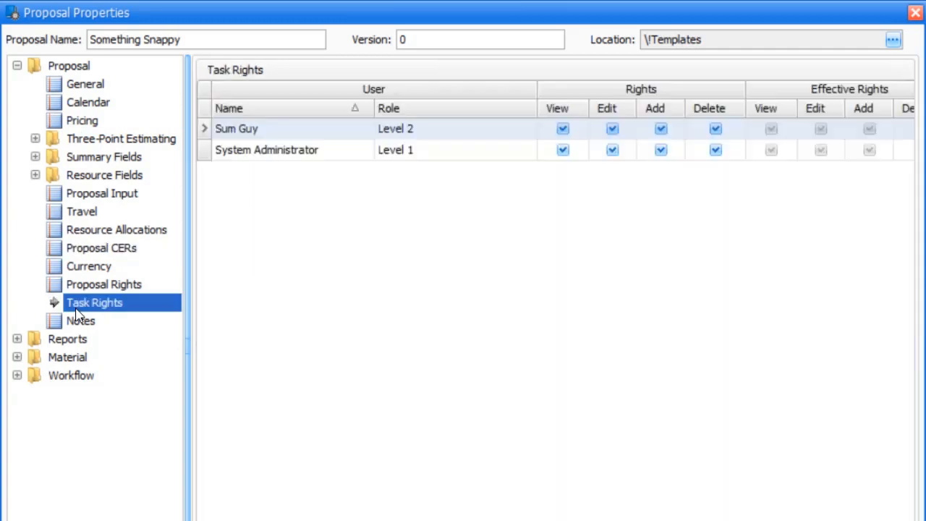
{"action": "left_click", "coordinate": [82, 214]}
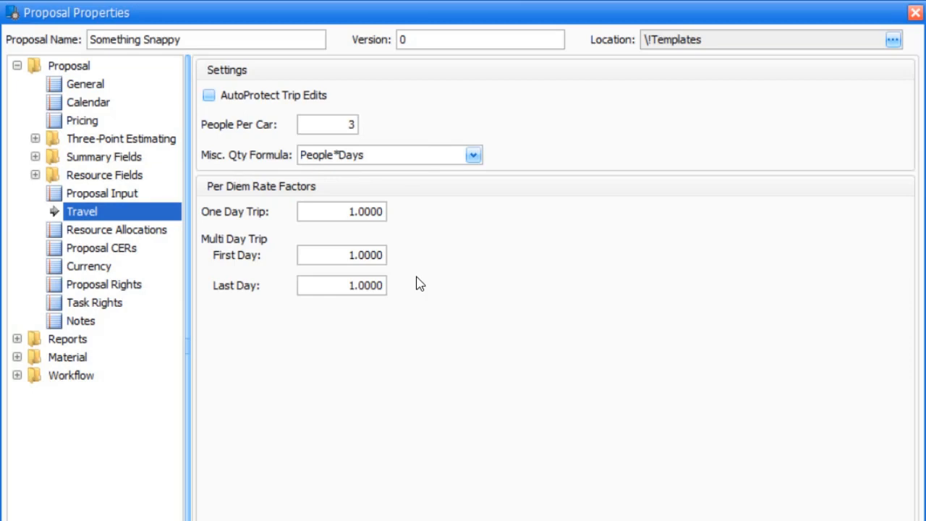
- Review the proposal's calendar properties, including the date choices for the direct rate freeze date
{"action": "left_click", "coordinate": [81, 105]}
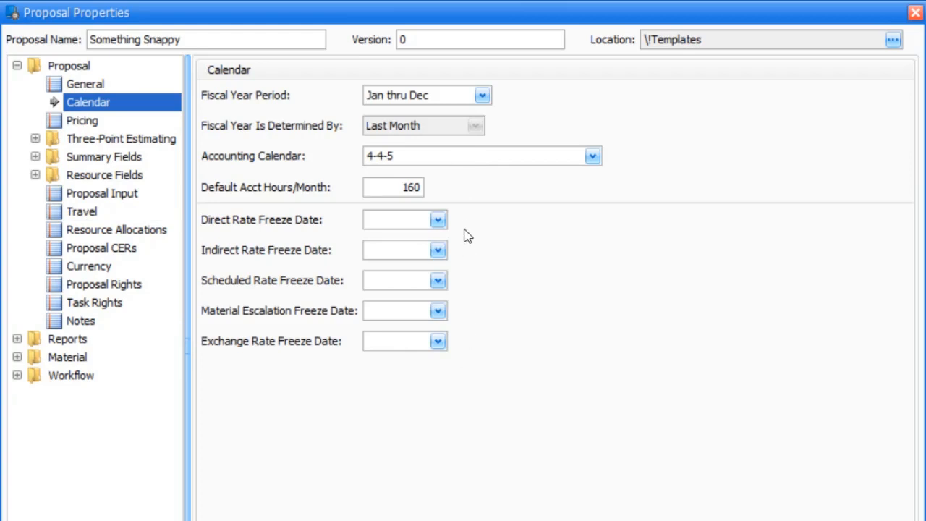
{"action": "left_click", "coordinate": [443, 220]}
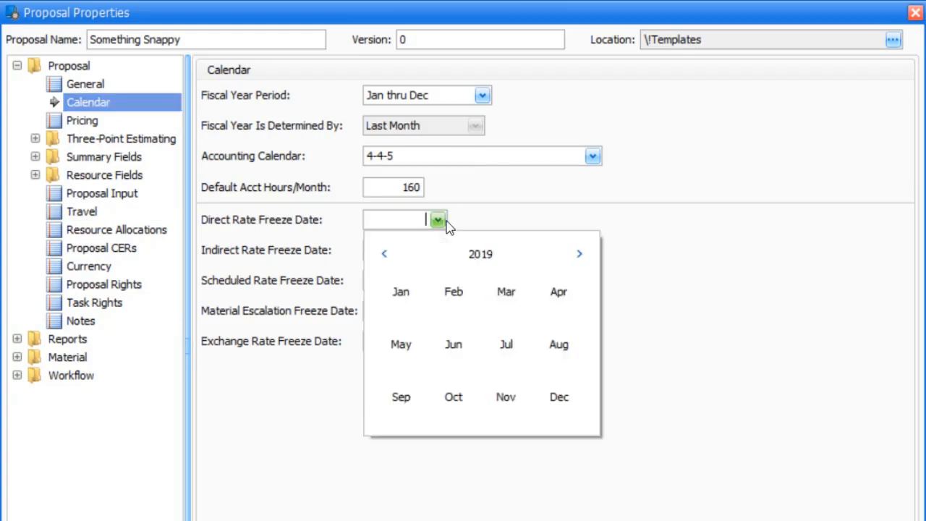
{"action": "left_click", "coordinate": [443, 221]}
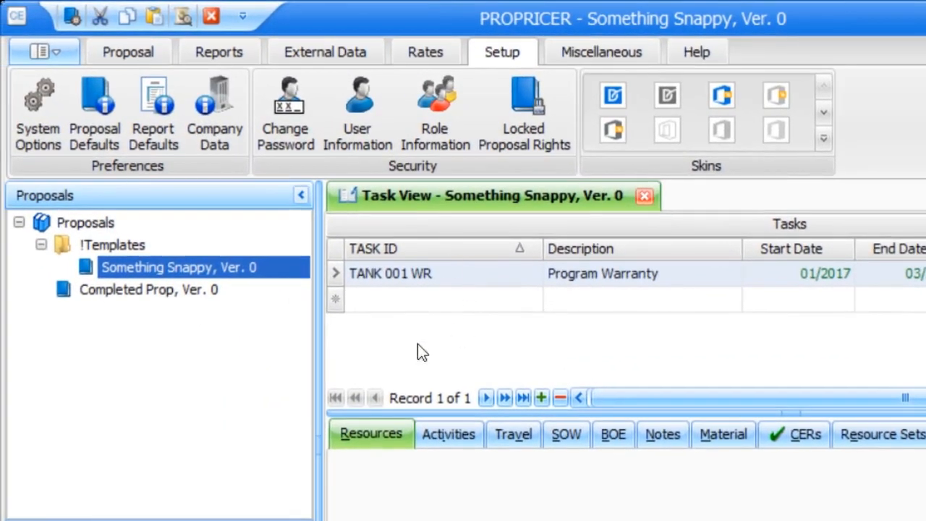
- Lock the Something Snappy proposal, including all tables and Library items
{"action": "right_click", "coordinate": [174, 268]}
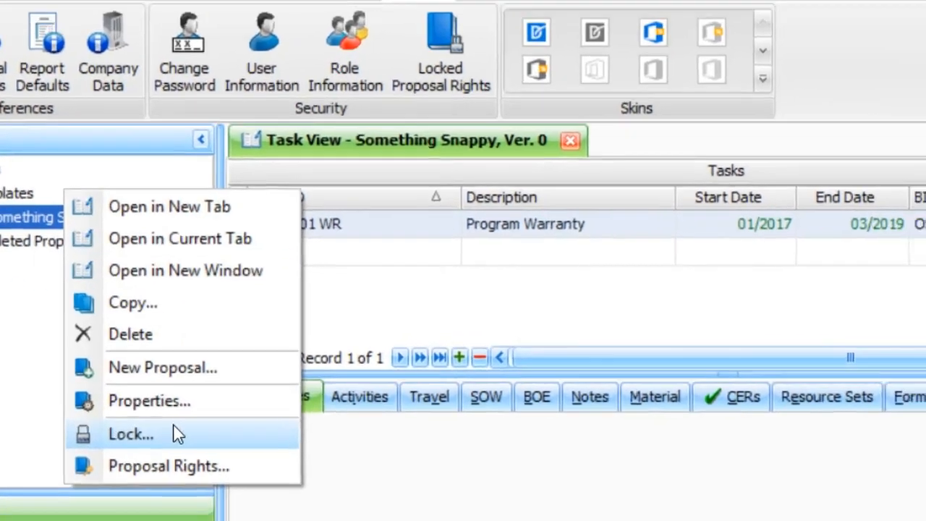
{"action": "left_click", "coordinate": [177, 435]}
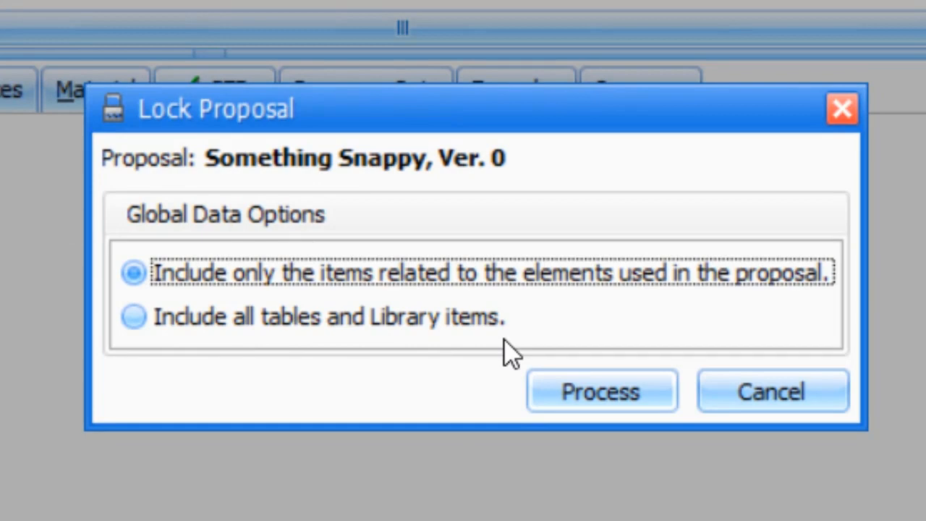
{"action": "left_click", "coordinate": [135, 326]}
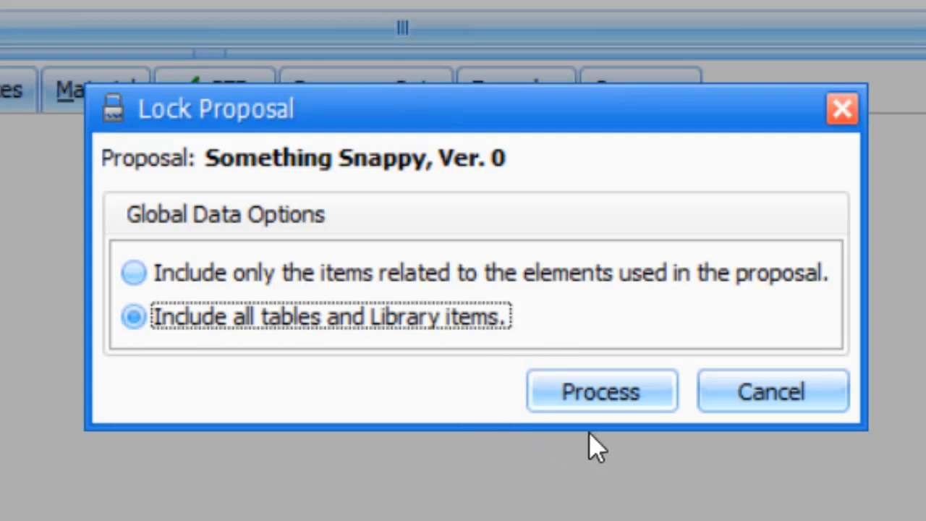
{"action": "left_click", "coordinate": [664, 399]}
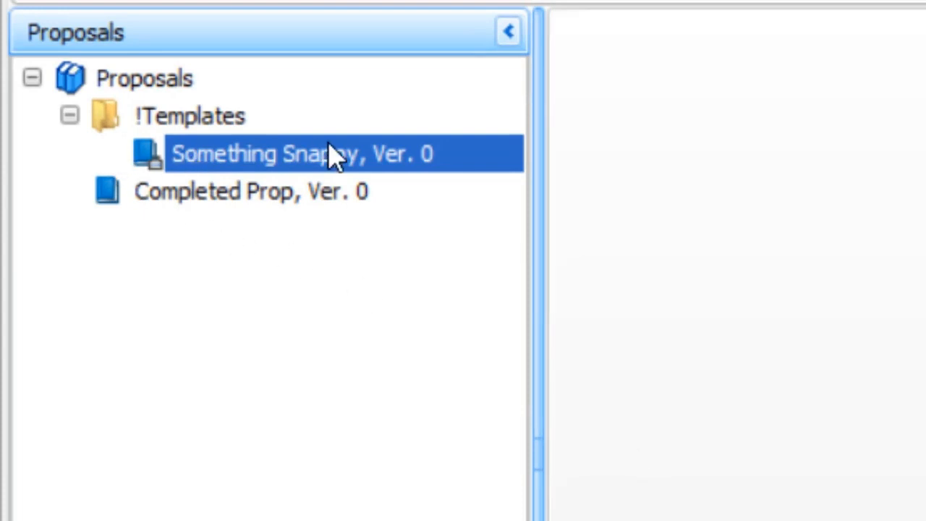
- Review the user access rights of the !Templates folder and close them
{"action": "right_click", "coordinate": [205, 123]}
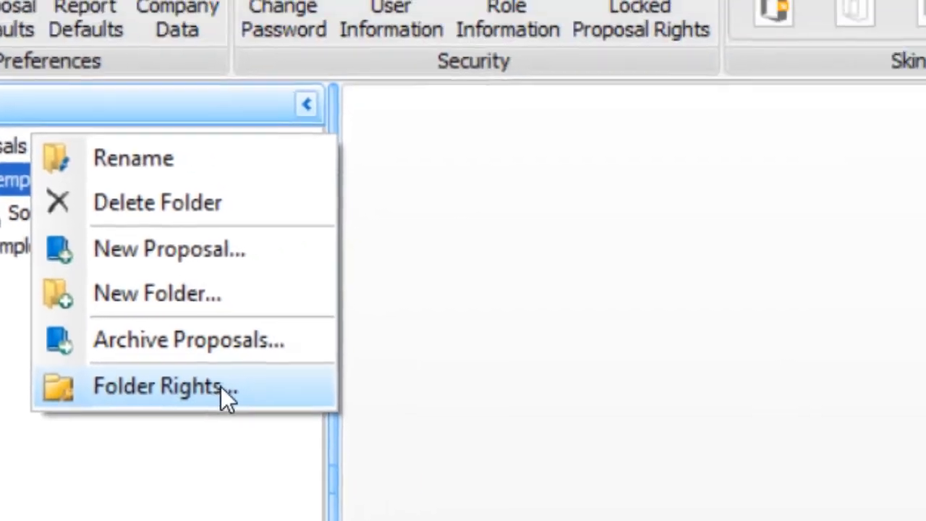
{"action": "left_click", "coordinate": [227, 394]}
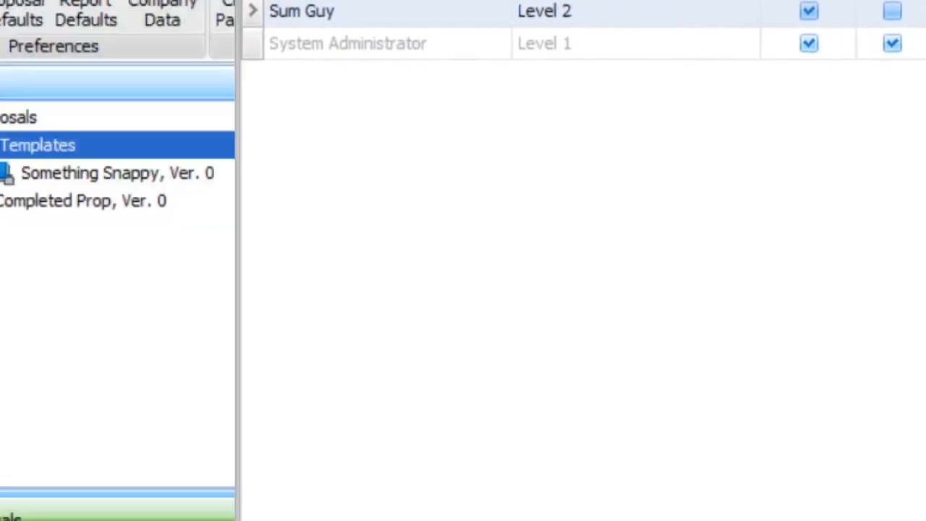
{"action": "left_click", "coordinate": [899, 32]}
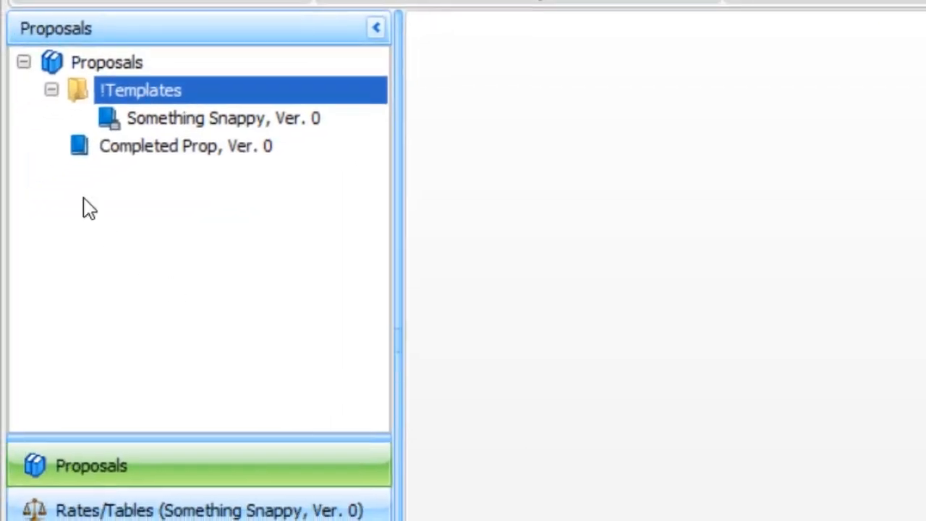
- Copy and unlock the Something Snappy template into the root Proposals folder as New Proposal, skipping duplicates in the global data
{"action": "right_click", "coordinate": [166, 123]}
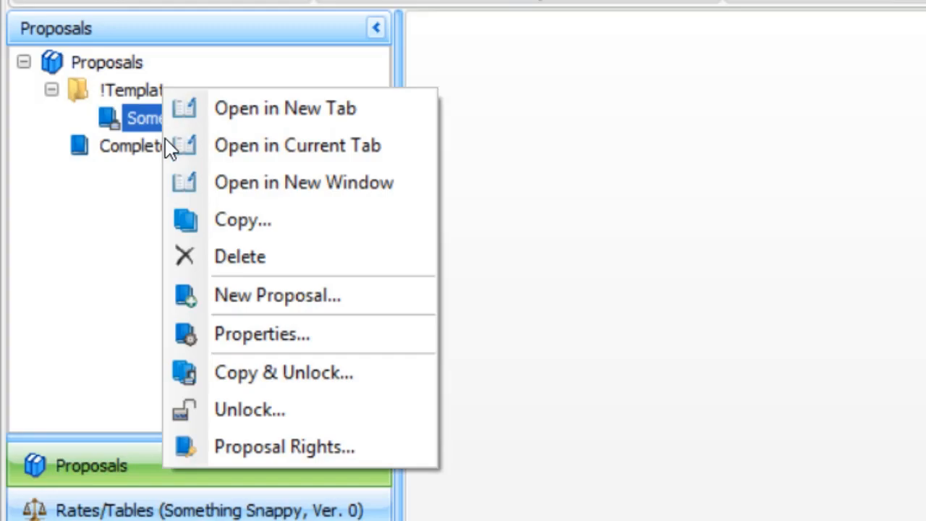
{"action": "left_click", "coordinate": [275, 374]}
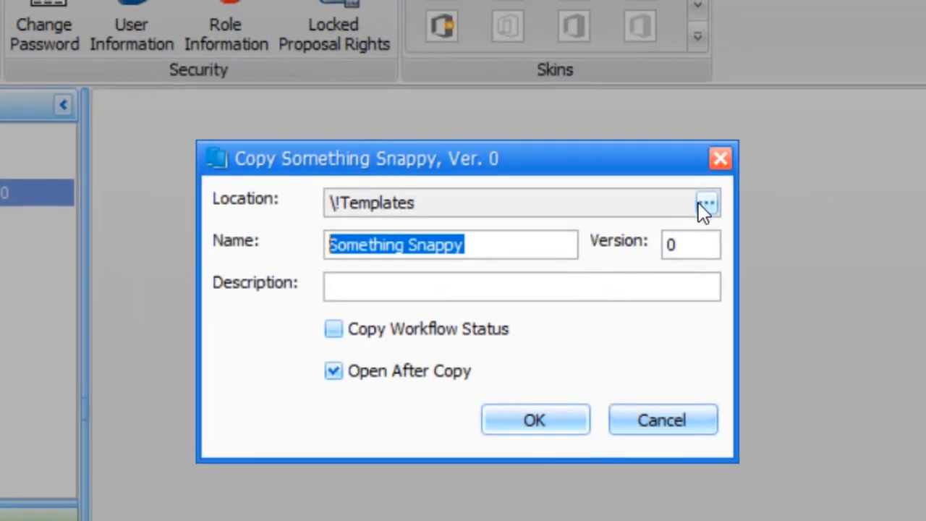
{"action": "left_click", "coordinate": [707, 206]}
{"action": "left_click", "coordinate": [323, 96]}
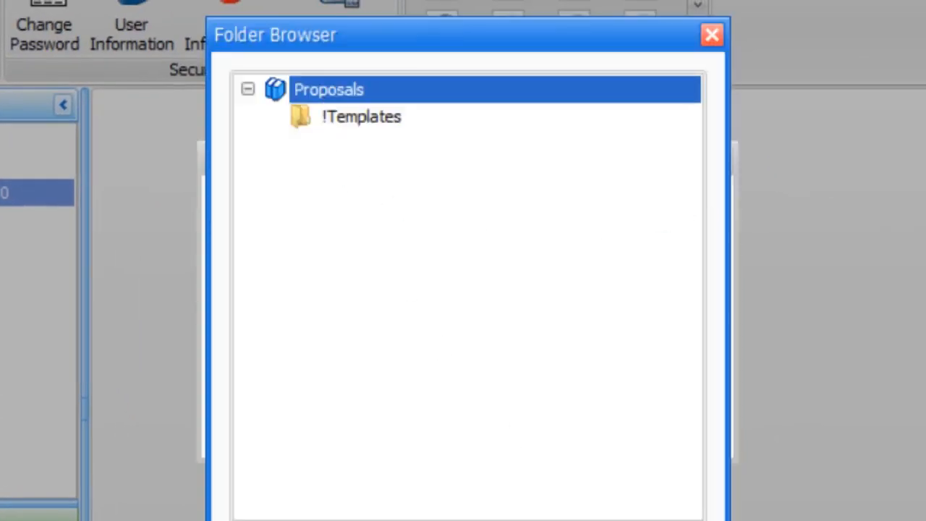
{"action": "left_click", "coordinate": [536, 518]}
{"action": "left_click_drag", "start_coordinate": [485, 253], "coordinate": [262, 258]}
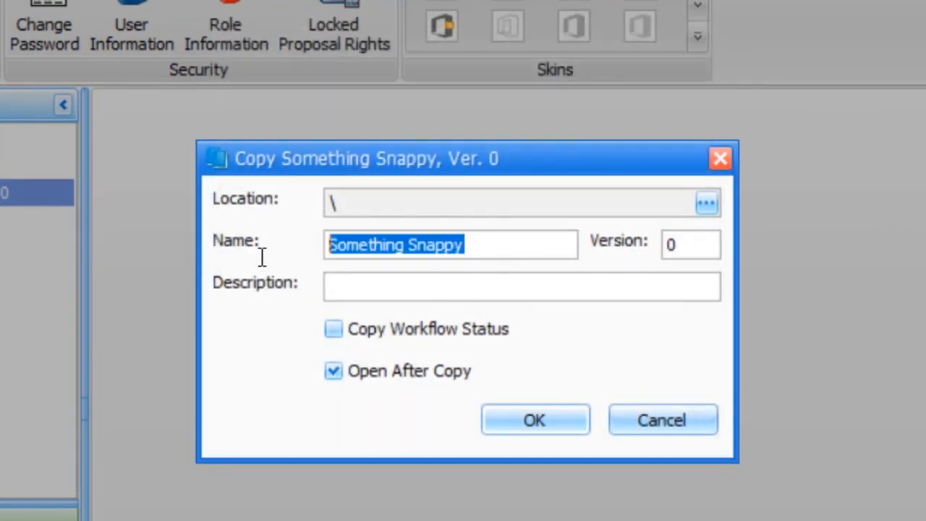
{"action": "type", "text": "New Proposal"}
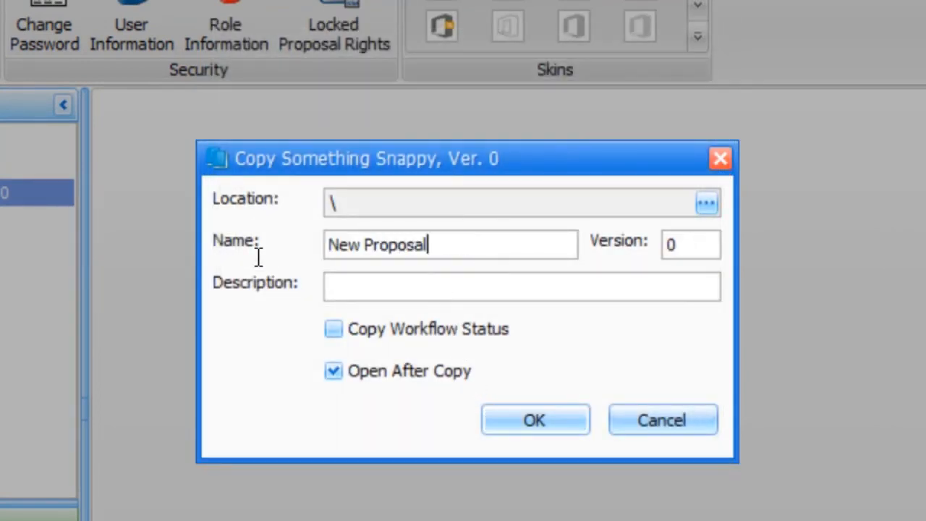
{"action": "left_click", "coordinate": [521, 418]}
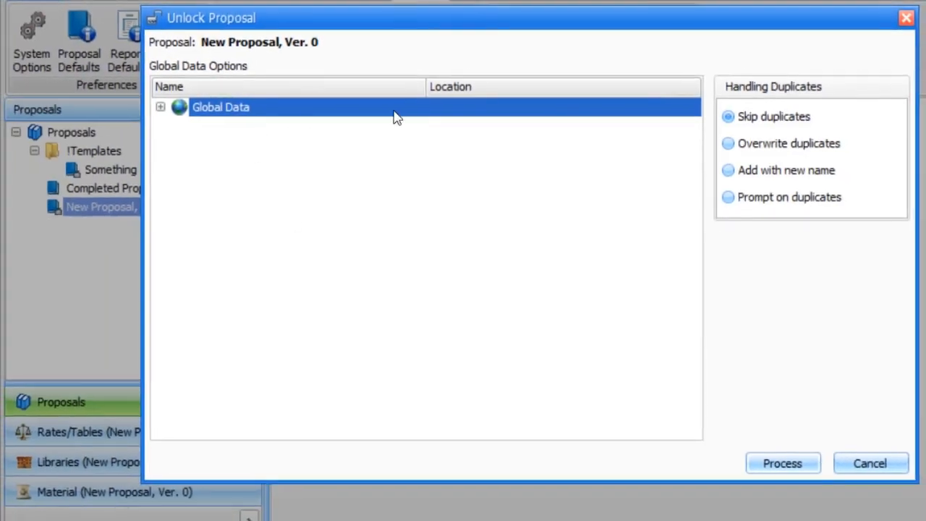
{"action": "left_click", "coordinate": [784, 468]}
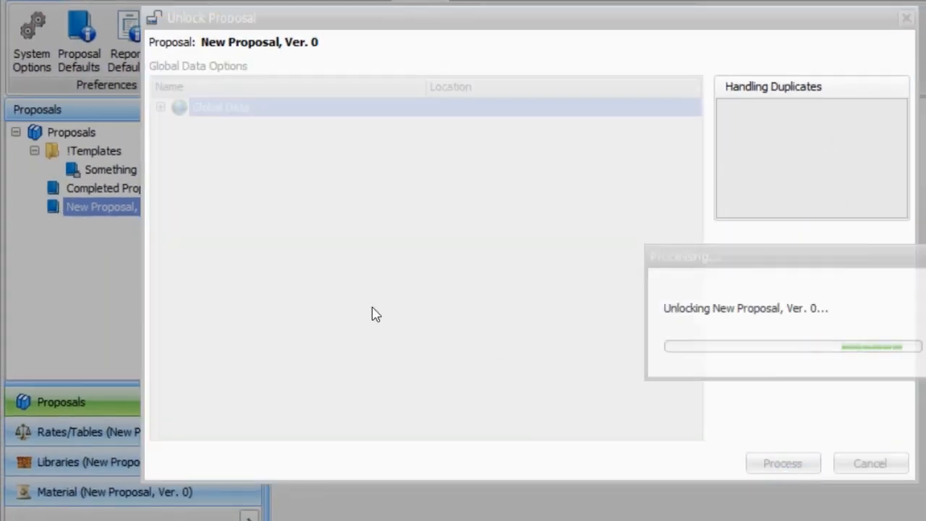